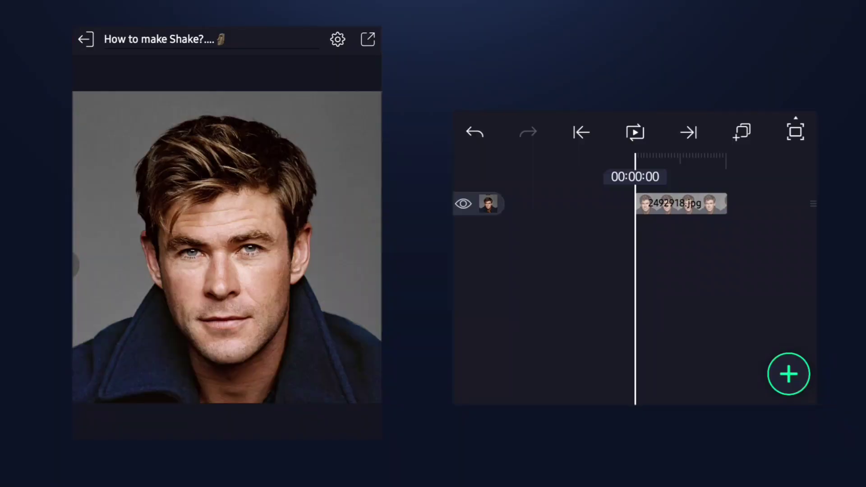
- Add Oscillate after Tiles and Motion Blur, expand it, and nudge Angle toward 102.1°
click(694, 209)
click(746, 385)
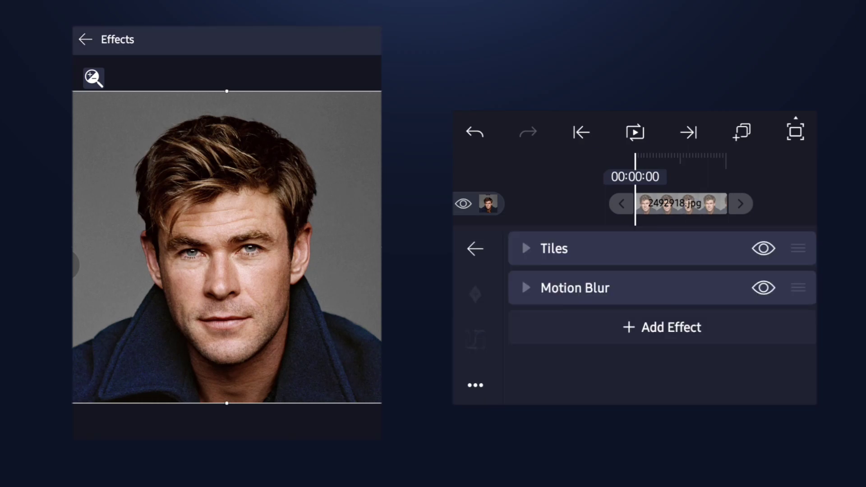
click(704, 331)
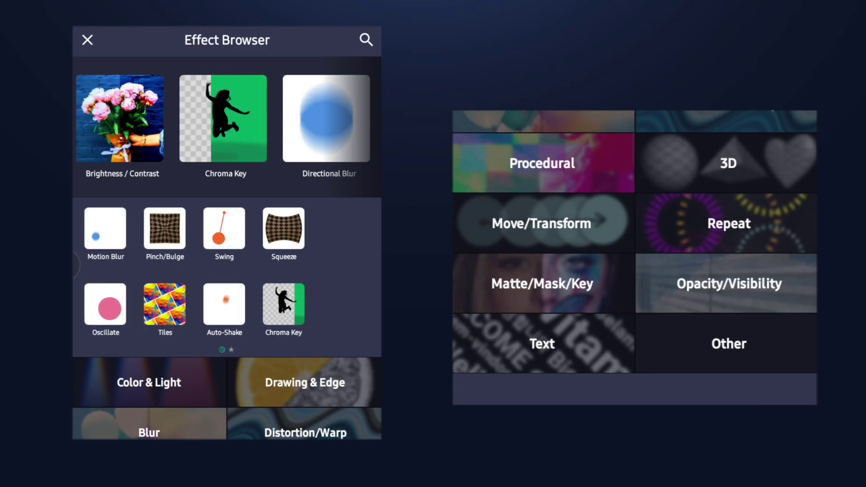
click(105, 304)
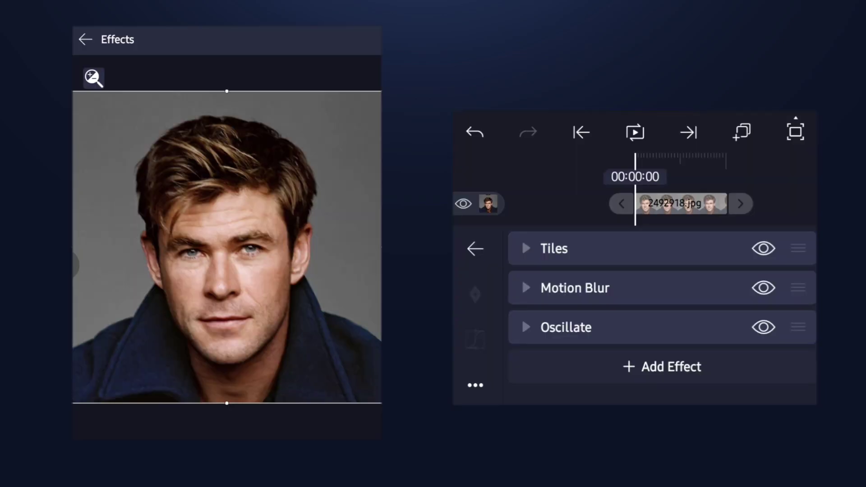
click(565, 327)
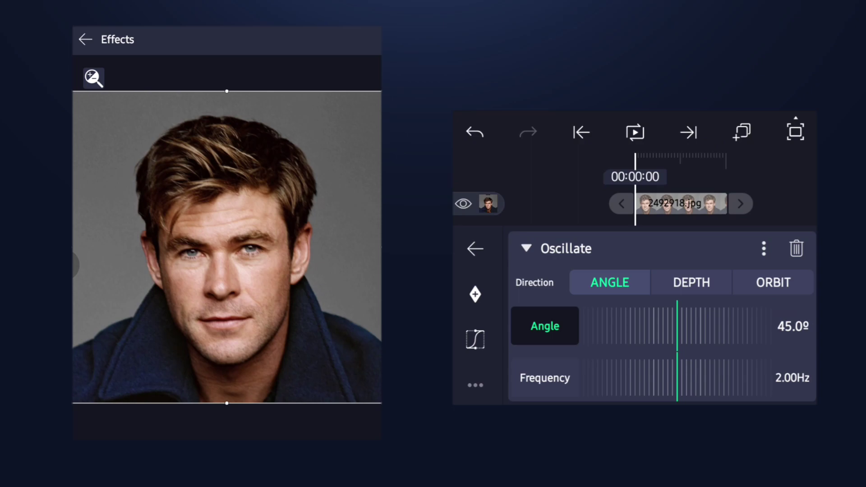
mouse_move(776, 208)
mouse_down()
mouse_move(700, 195)
mouse_move(730, 196)
mouse_up()
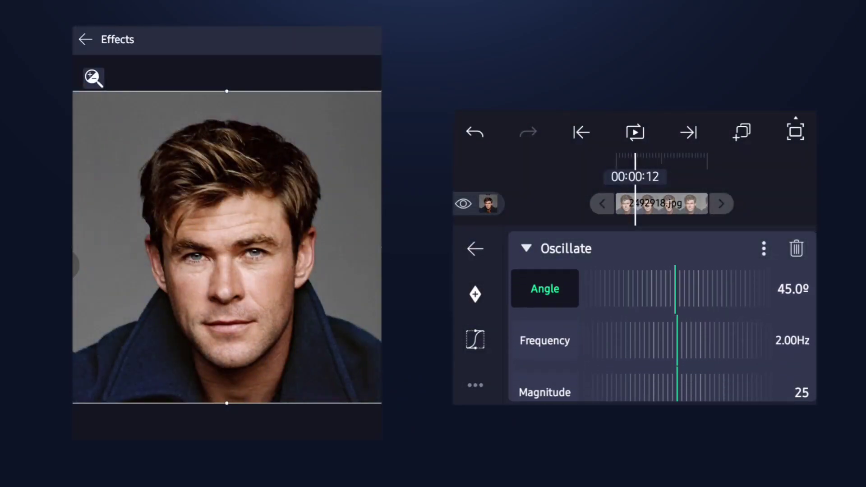
drag(672, 290, 695, 292)
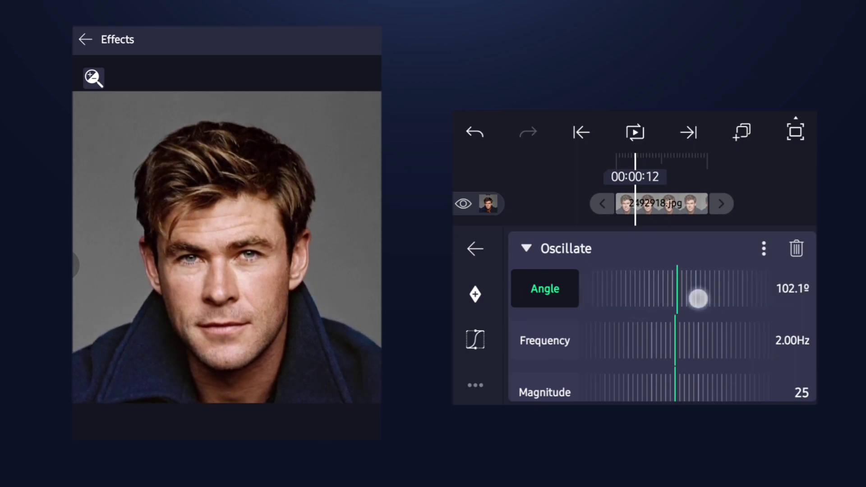
- Set Oscillate Angle to 145.2° and Frequency to 5.00Hz, previewing the motion
drag(613, 303, 680, 290)
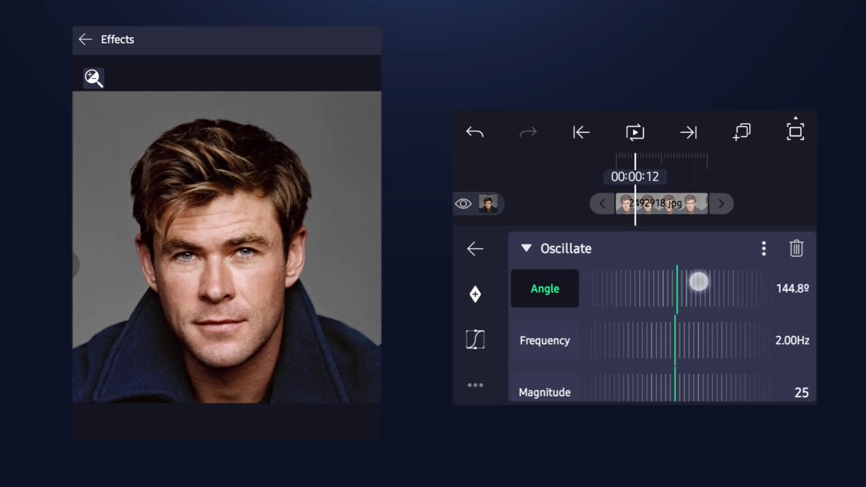
mouse_move(783, 206)
mouse_down()
mouse_move(694, 223)
mouse_move(773, 221)
mouse_move(751, 225)
mouse_move(758, 226)
mouse_up()
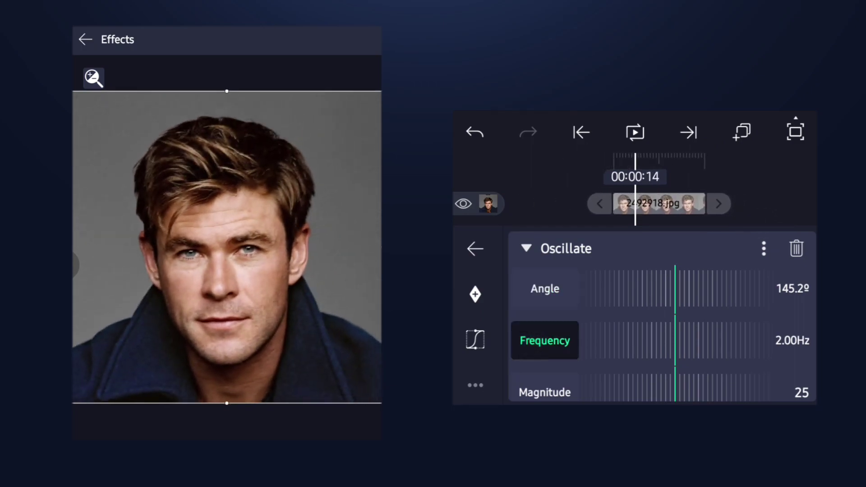
drag(631, 348, 653, 342)
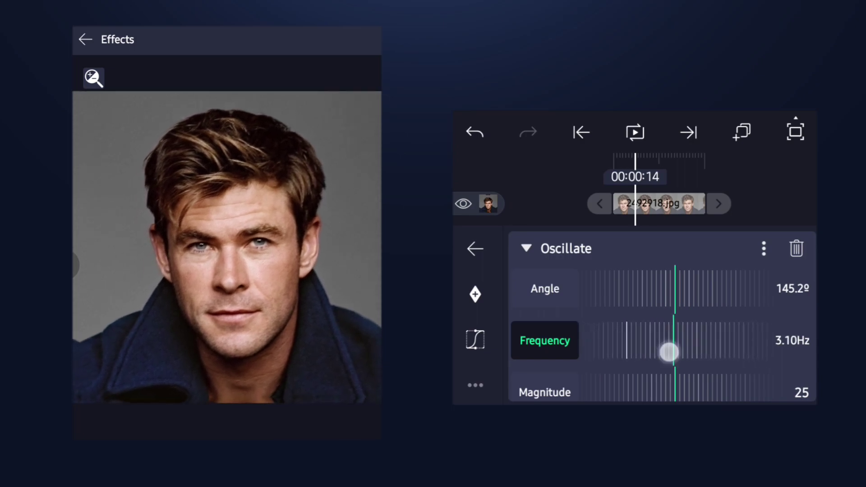
mouse_move(595, 364)
mouse_down()
mouse_move(652, 340)
mouse_move(593, 346)
mouse_move(660, 341)
mouse_up()
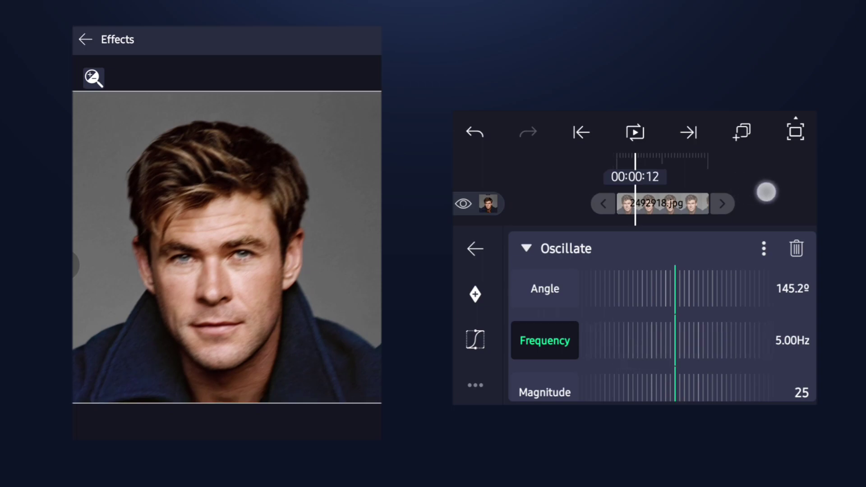
mouse_move(766, 192)
mouse_down()
mouse_move(675, 201)
mouse_move(772, 240)
mouse_move(676, 234)
mouse_move(705, 232)
mouse_up()
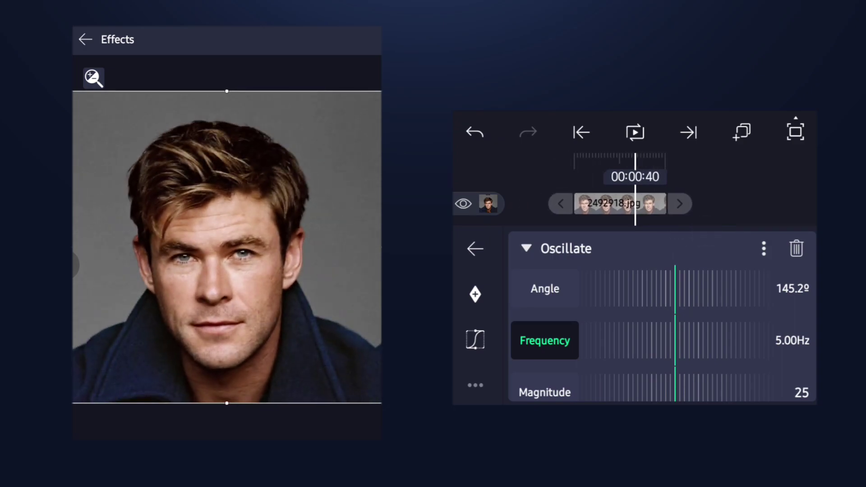
drag(508, 344, 509, 305)
- Keyframe Oscillate Magnitude from 0 up to a strong shake at a later moment
click(531, 366)
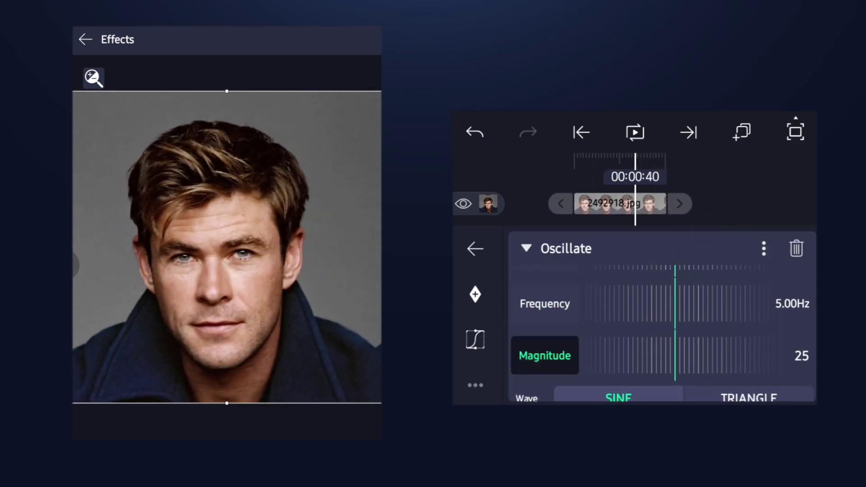
drag(650, 359, 738, 359)
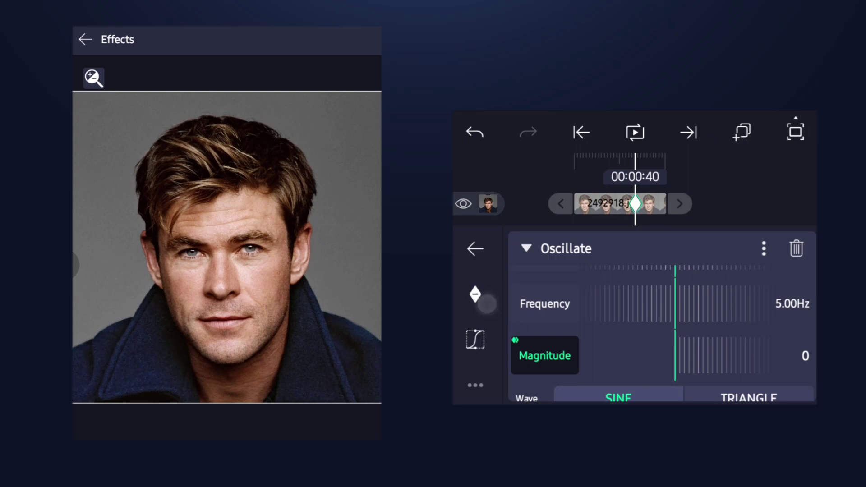
drag(737, 219, 754, 218)
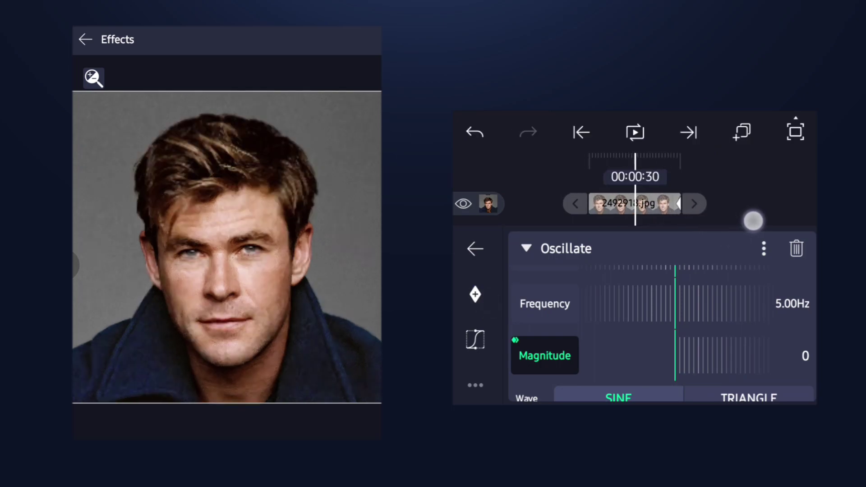
mouse_move(655, 356)
mouse_down()
mouse_move(718, 364)
mouse_move(675, 360)
mouse_up()
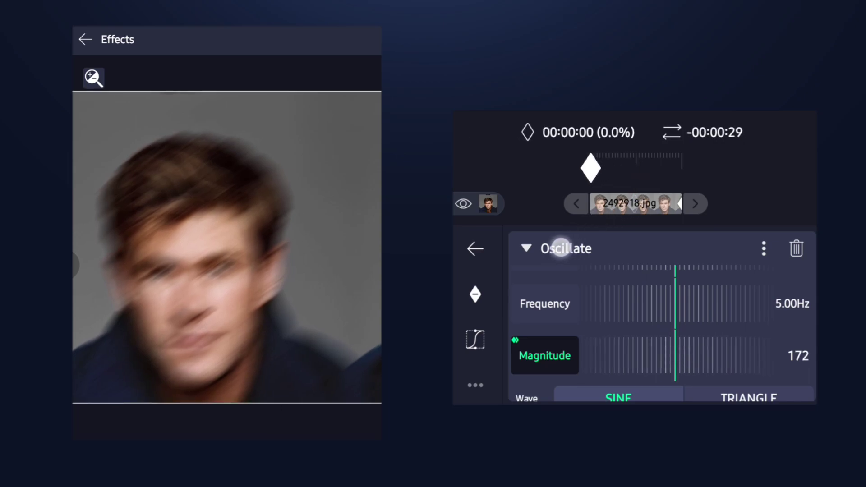
mouse_move(727, 201)
mouse_down()
mouse_move(787, 204)
mouse_move(731, 207)
mouse_move(744, 201)
mouse_up()
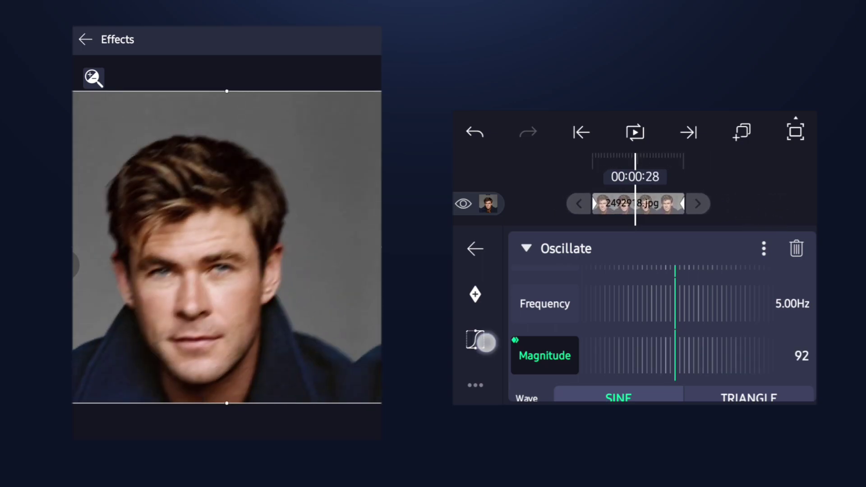
- Reshape the magnitude easing into a fast ease-out and close the Oscillate settings
click(478, 340)
drag(516, 367, 516, 264)
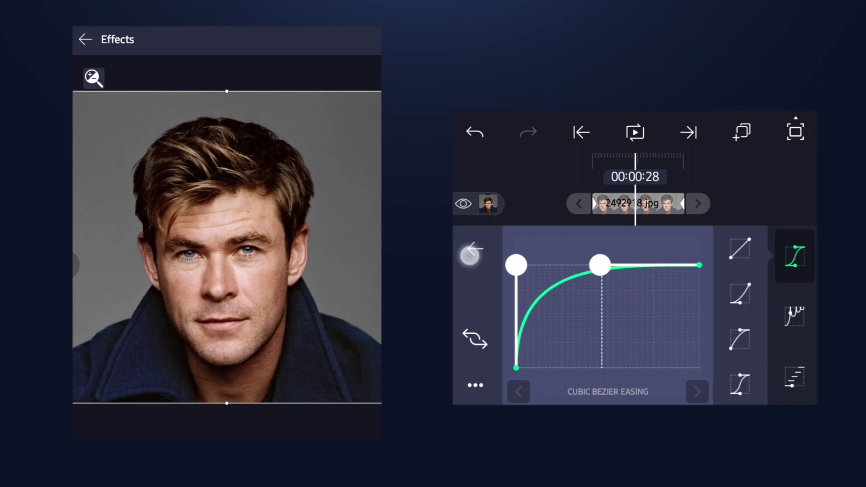
click(471, 251)
click(675, 242)
- Return to the timeline and add a second Oscillate effect to the portrait clip
click(743, 201)
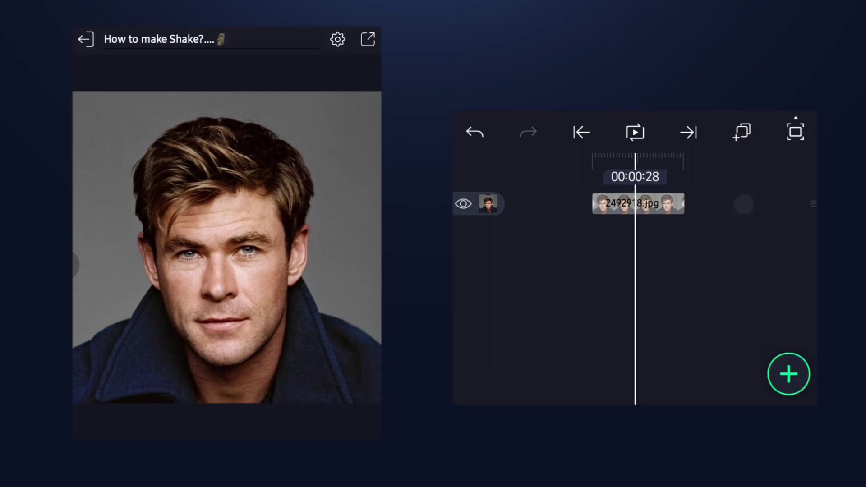
mouse_move(748, 299)
mouse_down()
mouse_move(698, 302)
mouse_move(742, 290)
mouse_move(711, 290)
mouse_up()
click(628, 203)
click(763, 368)
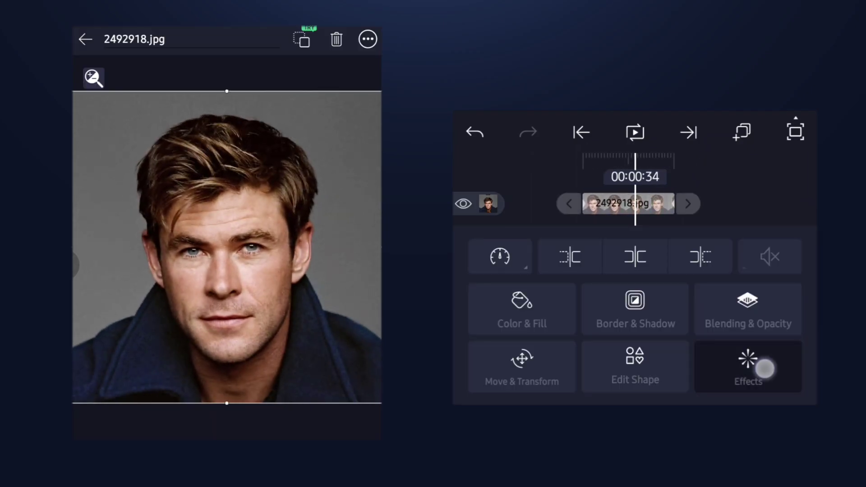
click(708, 366)
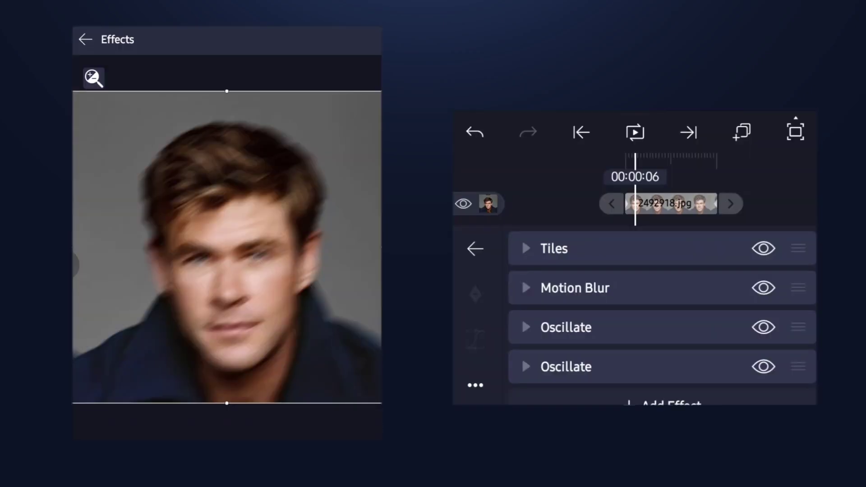
- Set the second Oscillate's Angle to 0.0° and Frequency to 16.00Hz, then leave its settings
mouse_move(721, 329)
mouse_down()
mouse_move(665, 342)
mouse_move(667, 328)
mouse_move(691, 334)
mouse_move(677, 341)
mouse_move(707, 362)
mouse_up()
scroll(664, 339, down, 1)
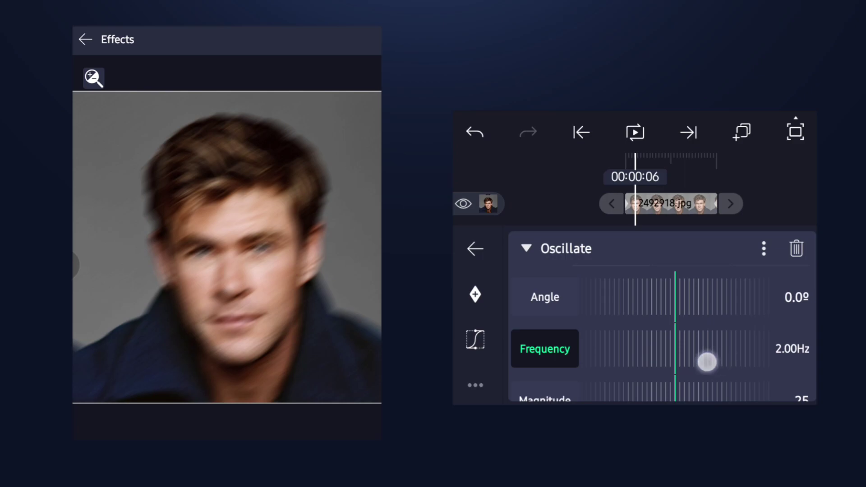
mouse_move(644, 361)
mouse_down()
mouse_move(650, 357)
mouse_move(615, 367)
mouse_move(629, 359)
mouse_move(691, 359)
mouse_move(609, 361)
mouse_move(650, 359)
mouse_up()
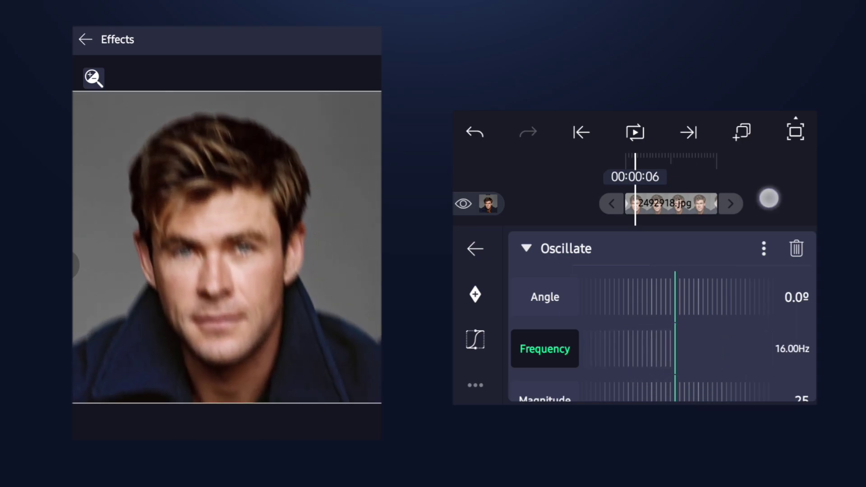
click(769, 198)
drag(721, 317, 670, 318)
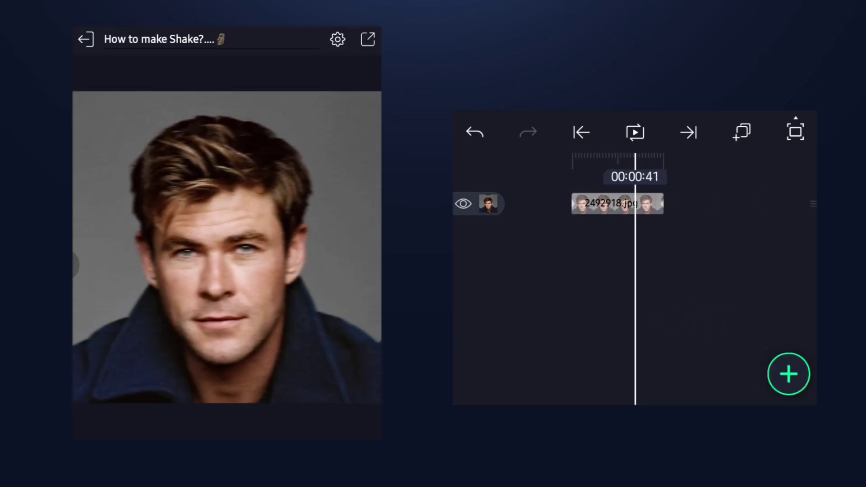
click(617, 203)
- Keyframe the second Oscillate's Magnitude from 0 up to 303
click(749, 367)
drag(766, 366, 765, 344)
click(567, 345)
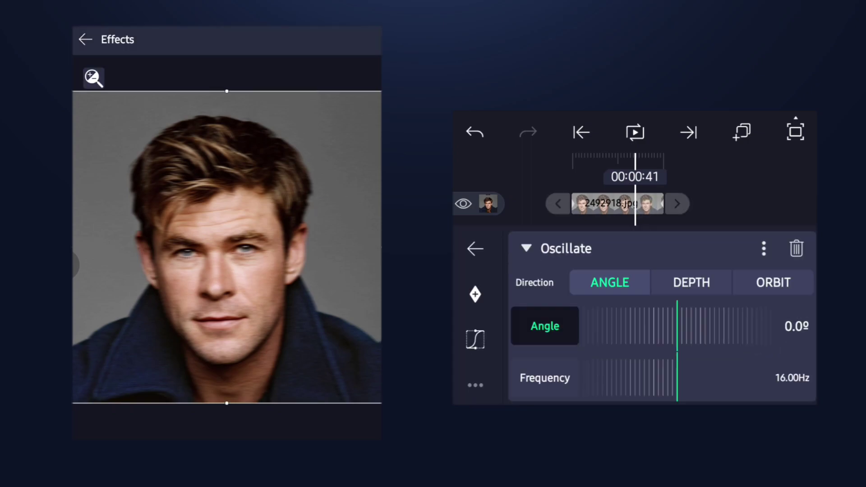
drag(535, 338, 532, 193)
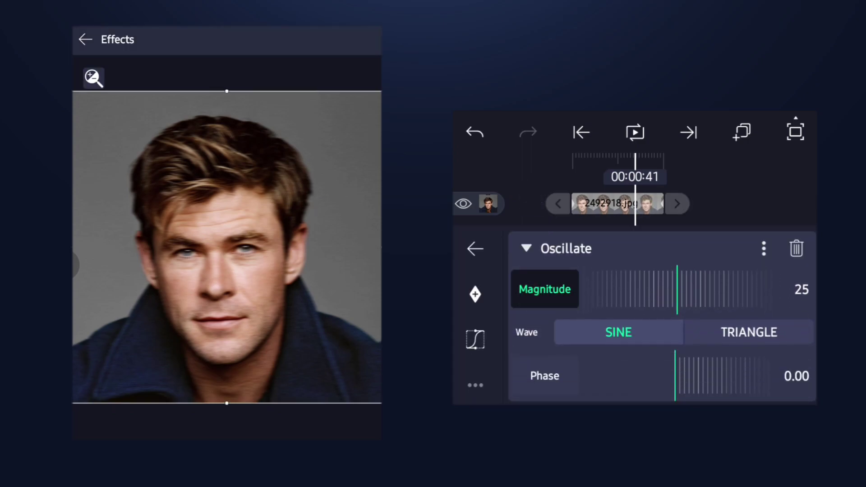
drag(660, 291, 751, 296)
drag(744, 204, 770, 205)
click(477, 294)
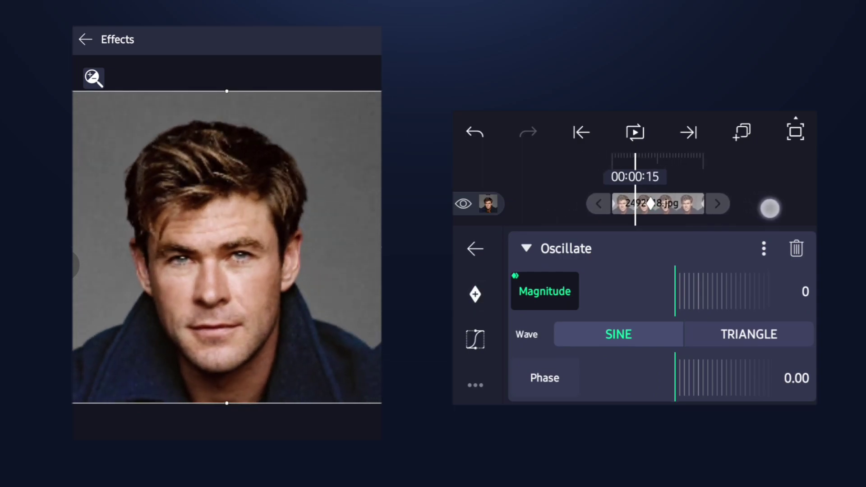
mouse_move(737, 304)
mouse_down()
mouse_move(595, 304)
mouse_move(703, 299)
mouse_up()
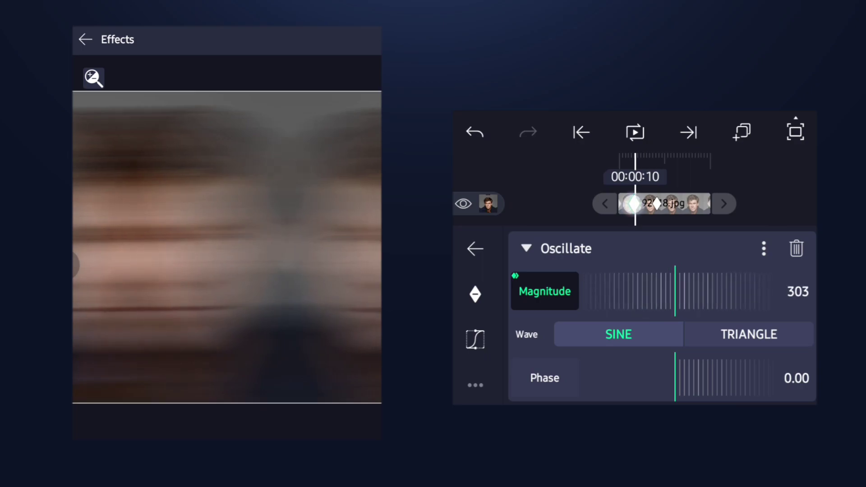
- Give the magnitude animation a sharp ease-out curve and preview the shake
click(476, 338)
click(740, 338)
drag(516, 368, 497, 237)
drag(684, 264, 633, 251)
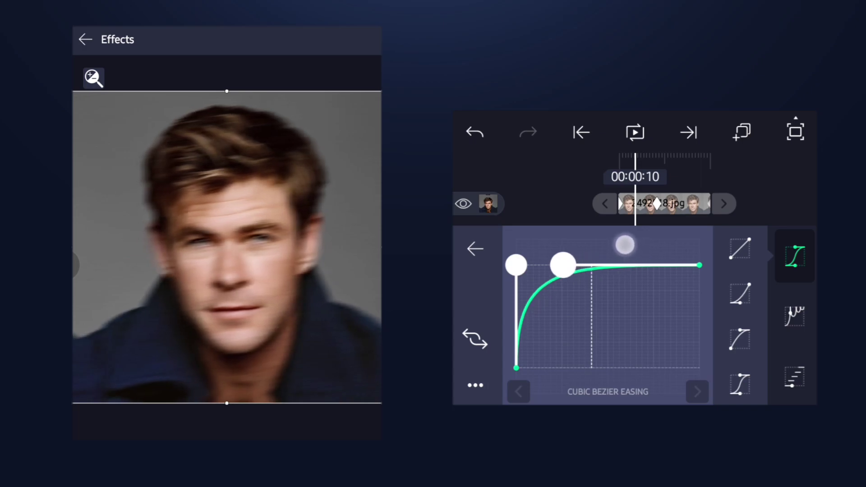
click(763, 194)
mouse_move(684, 319)
mouse_down()
mouse_move(752, 319)
mouse_move(700, 310)
mouse_move(760, 320)
mouse_move(728, 309)
mouse_move(783, 294)
mouse_move(742, 282)
mouse_up()
- Add Random Displacement from Move/Transform with standard settings to the portrait clip
click(637, 204)
click(747, 366)
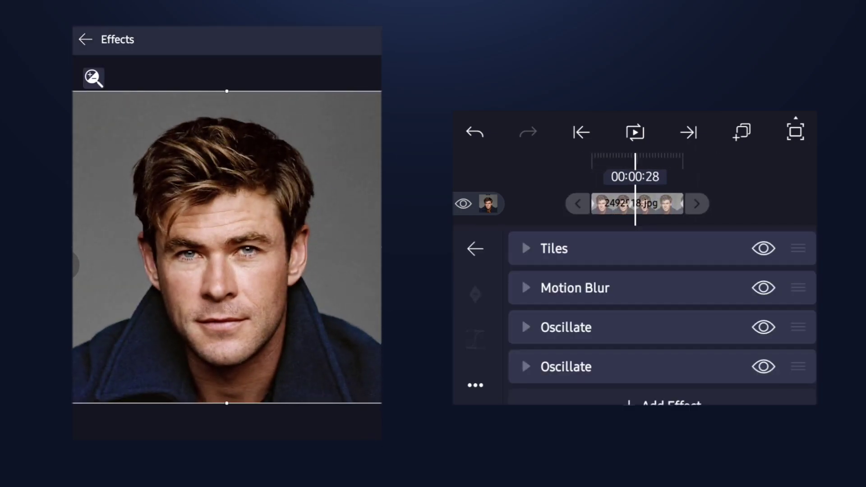
drag(747, 331, 747, 309)
mouse_move(745, 204)
mouse_down()
mouse_move(785, 204)
mouse_move(760, 201)
mouse_up()
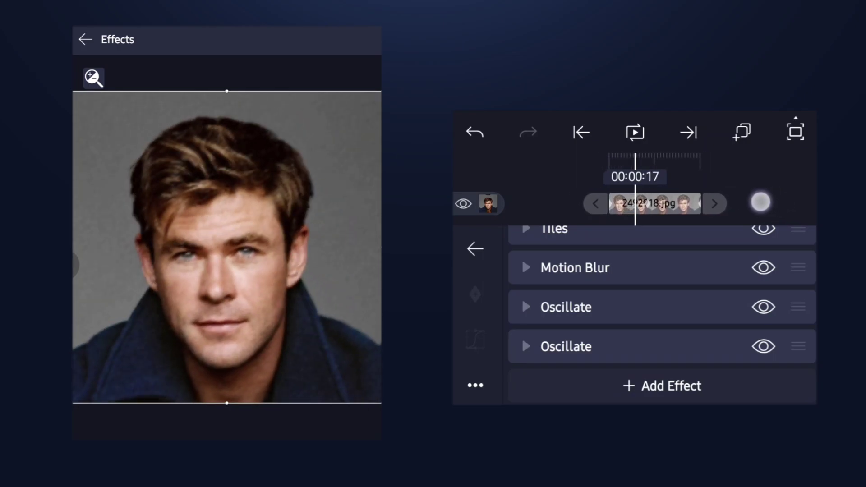
click(556, 385)
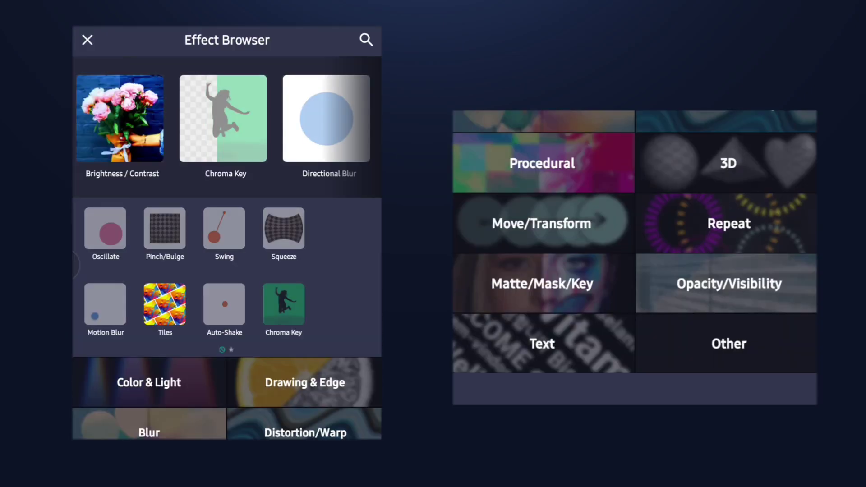
click(542, 224)
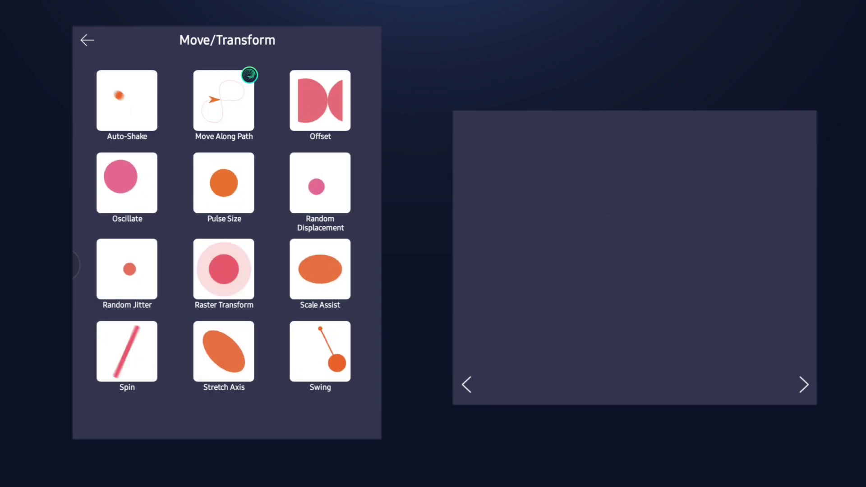
click(319, 183)
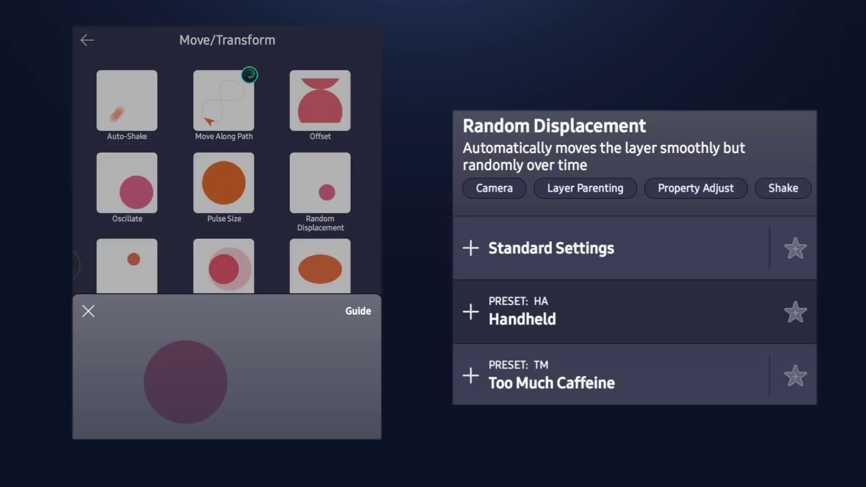
click(669, 255)
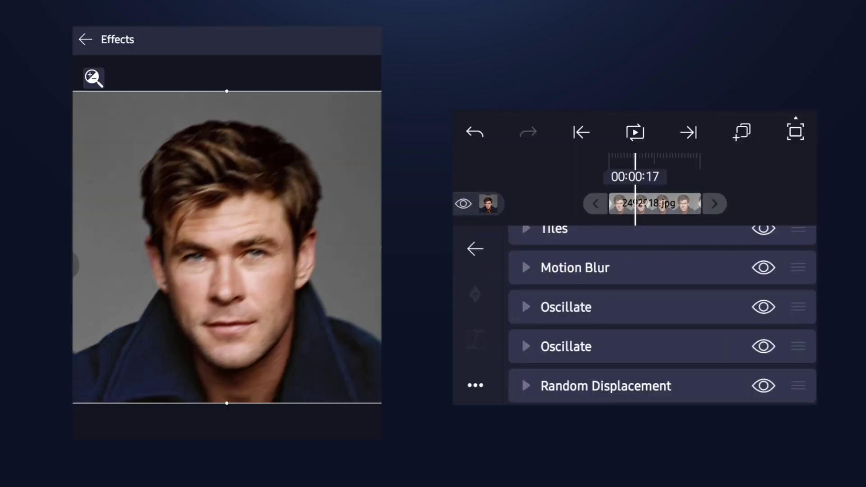
- Expand Random Displacement and raise its Magnitude at a later moment
click(752, 190)
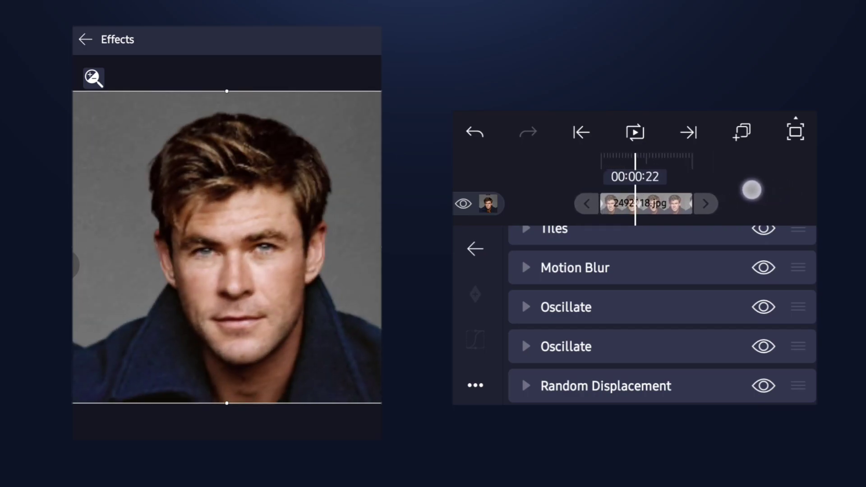
click(798, 391)
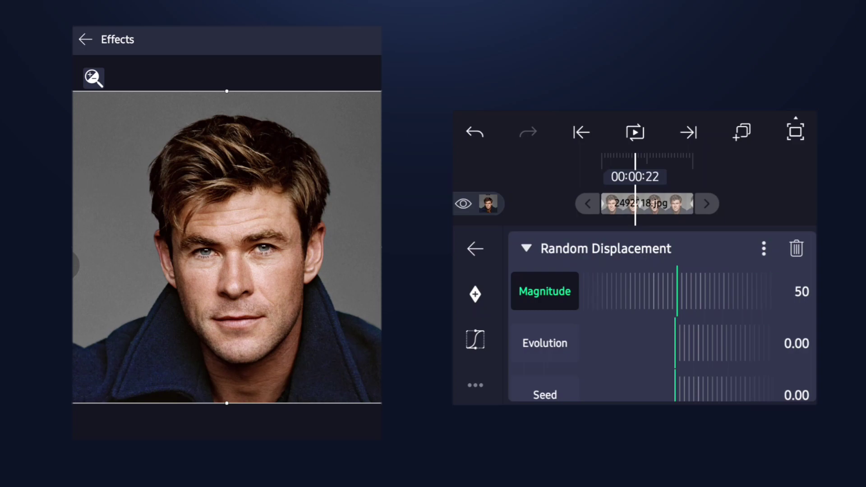
drag(599, 292, 656, 300)
drag(769, 207, 729, 199)
click(686, 287)
mouse_move(685, 287)
mouse_down()
mouse_move(746, 299)
mouse_move(593, 305)
mouse_move(670, 297)
mouse_move(623, 296)
mouse_move(711, 305)
mouse_move(677, 298)
mouse_up()
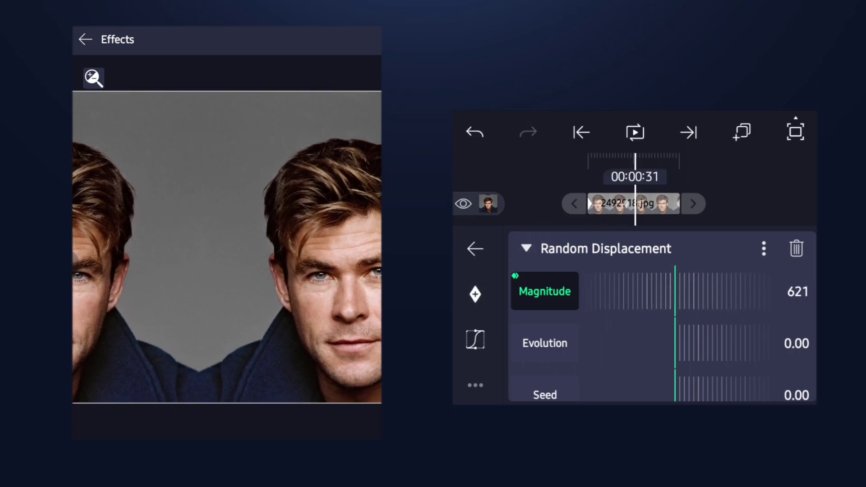
- Keyframe the Magnitude near zero at an earlier moment
drag(731, 190, 747, 191)
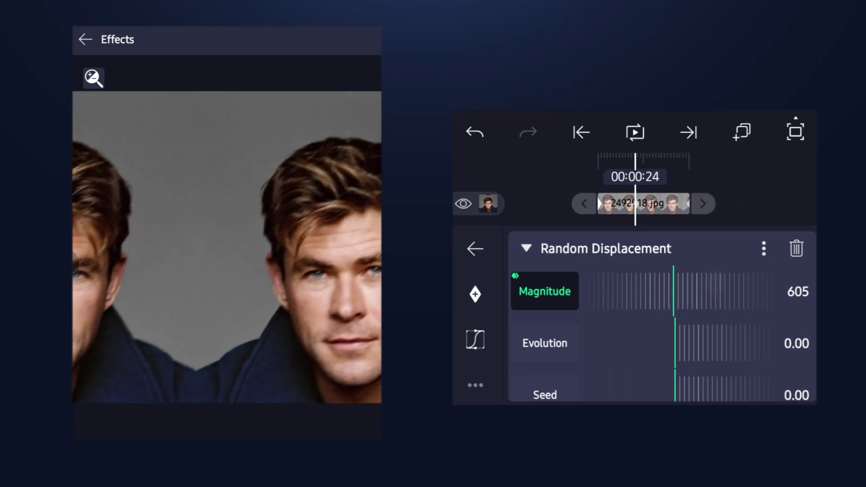
click(475, 295)
drag(726, 299, 751, 300)
drag(774, 202, 761, 201)
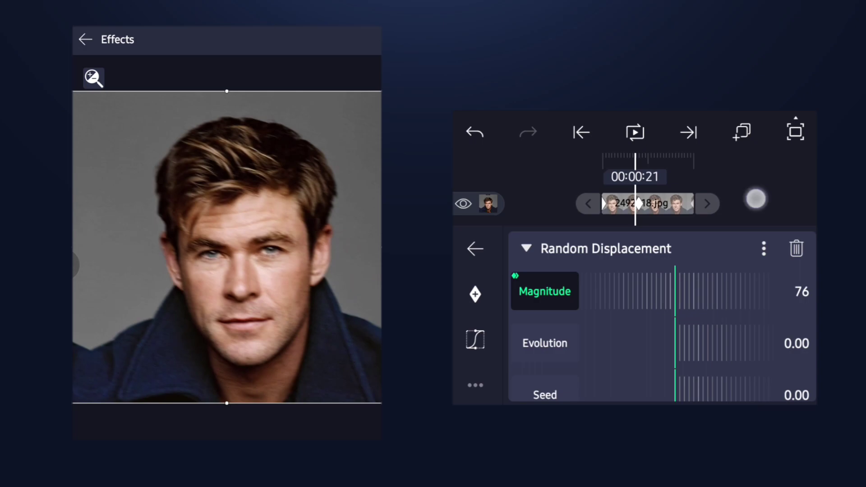
drag(761, 201, 769, 201)
- Shape the Cubic Bezier easing to rise steeply and flatten at the end
click(475, 340)
drag(532, 359, 483, 260)
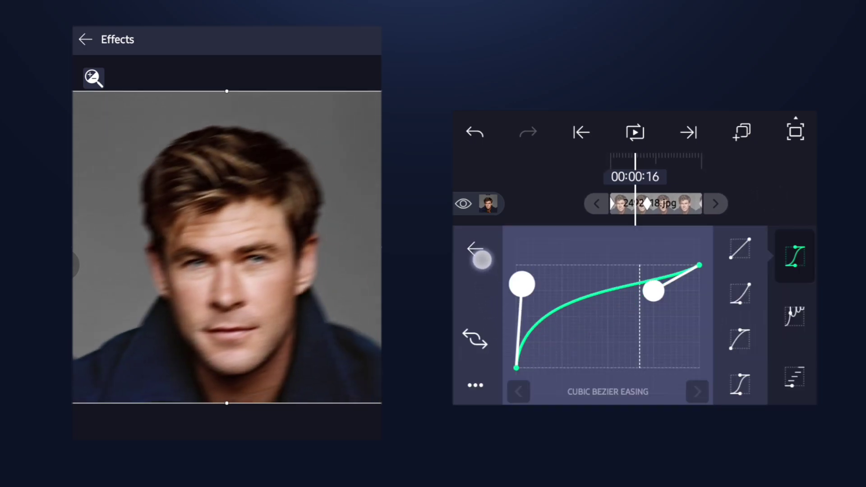
drag(653, 290, 641, 265)
mouse_move(516, 265)
mouse_down()
mouse_move(517, 368)
mouse_move(516, 265)
mouse_up()
click(474, 249)
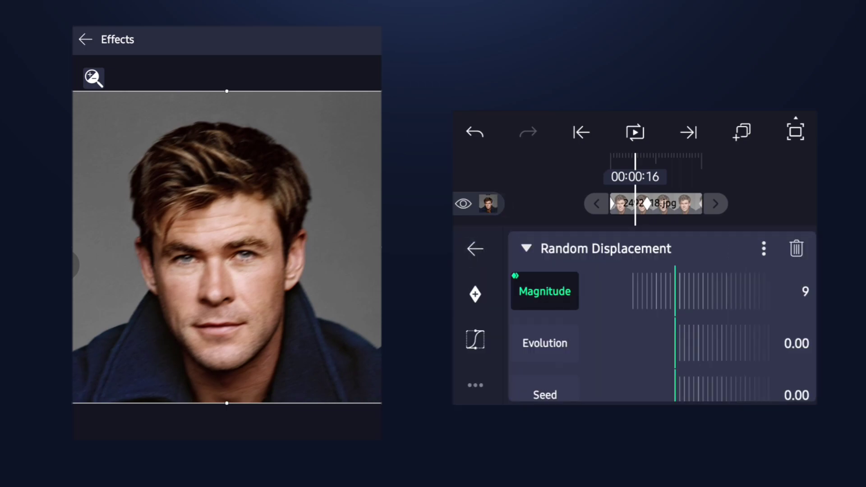
mouse_move(779, 187)
mouse_down()
mouse_move(765, 187)
mouse_move(796, 186)
mouse_move(771, 179)
mouse_up()
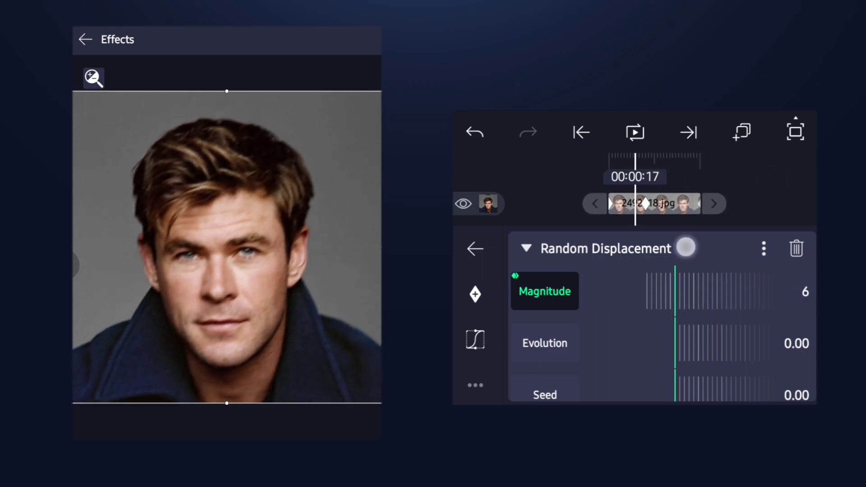
- Collapse Random Displacement and add a Swing effect (2.00Hz, −30° to 30°)
click(685, 247)
scroll(539, 291, down, 2)
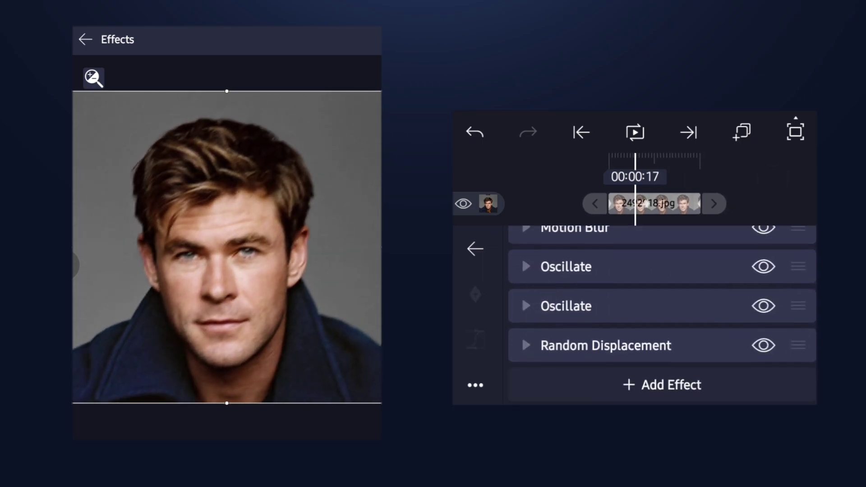
click(661, 385)
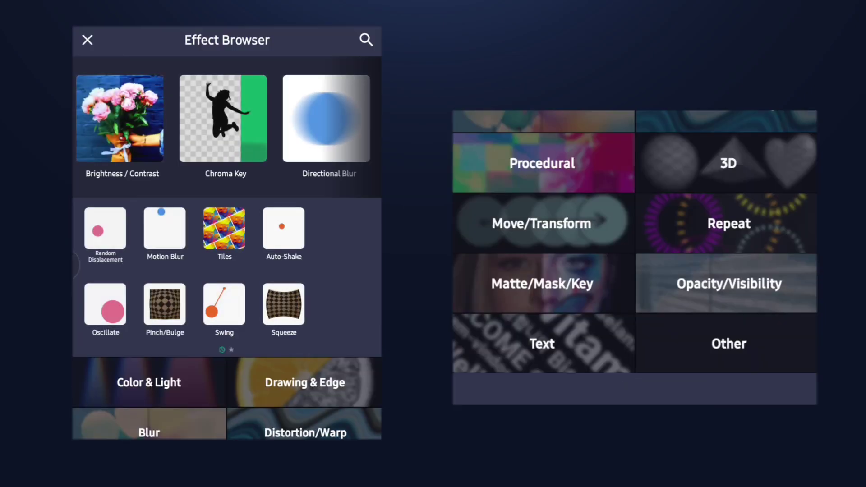
click(224, 305)
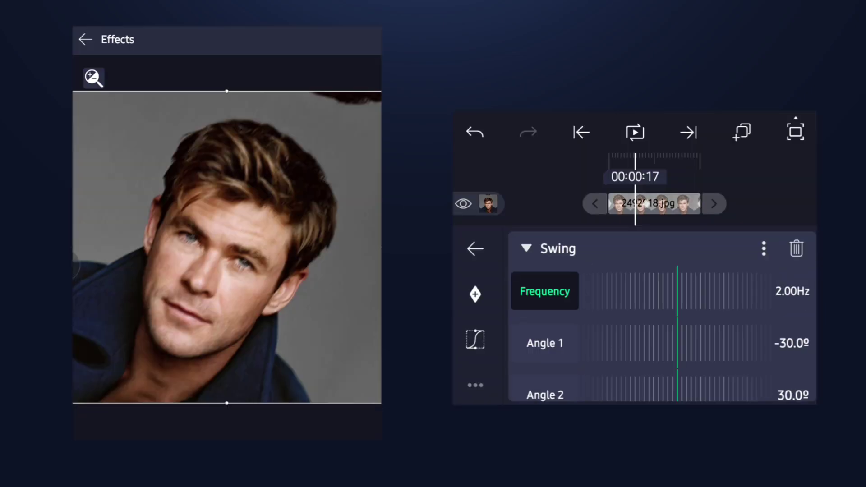
- Raise the Swing Frequency to 3.02Hz, previewing the swing motion
drag(654, 290, 643, 296)
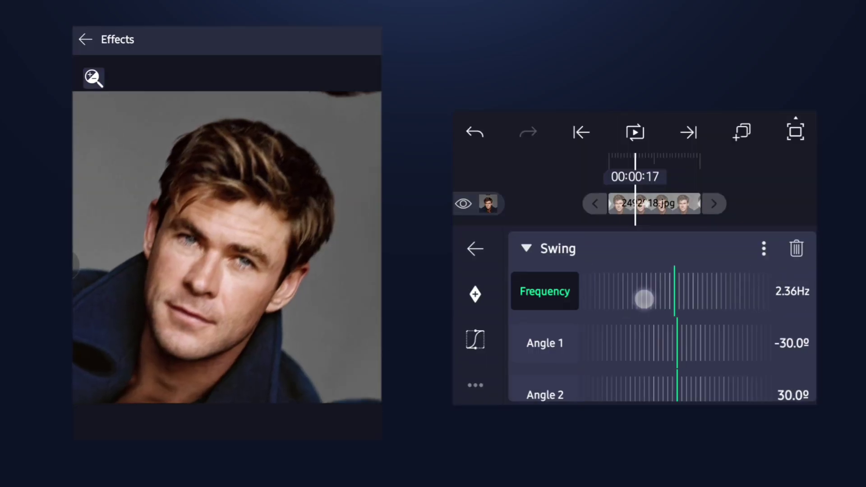
drag(699, 291, 692, 291)
mouse_move(758, 187)
mouse_down()
mouse_move(776, 188)
mouse_move(741, 182)
mouse_move(756, 187)
mouse_up()
drag(680, 298, 635, 291)
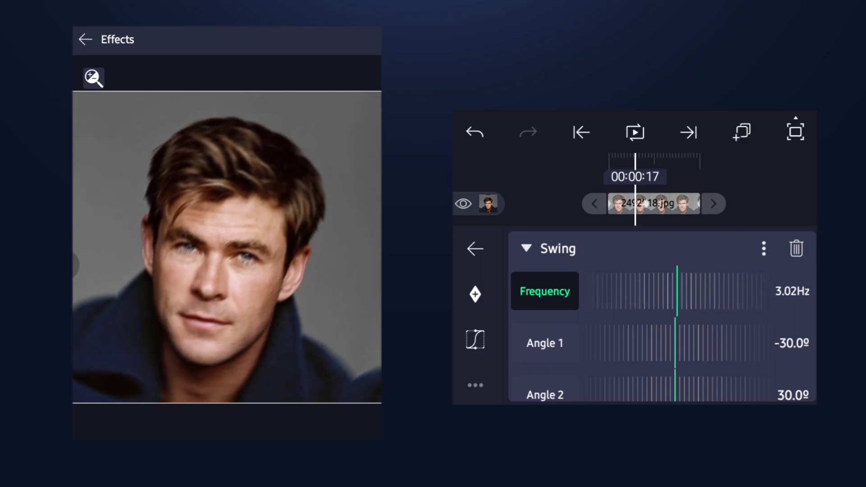
- Keyframe Swing Angle 1 at the clip start, setting it to about -3.6°
click(545, 343)
mouse_move(685, 350)
mouse_down()
mouse_move(624, 354)
mouse_move(673, 347)
mouse_move(710, 361)
mouse_up()
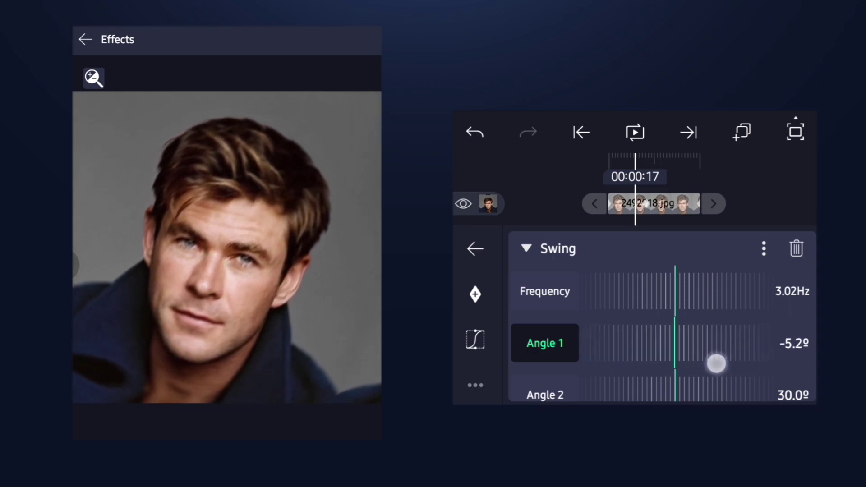
drag(639, 203, 549, 243)
drag(653, 348, 671, 349)
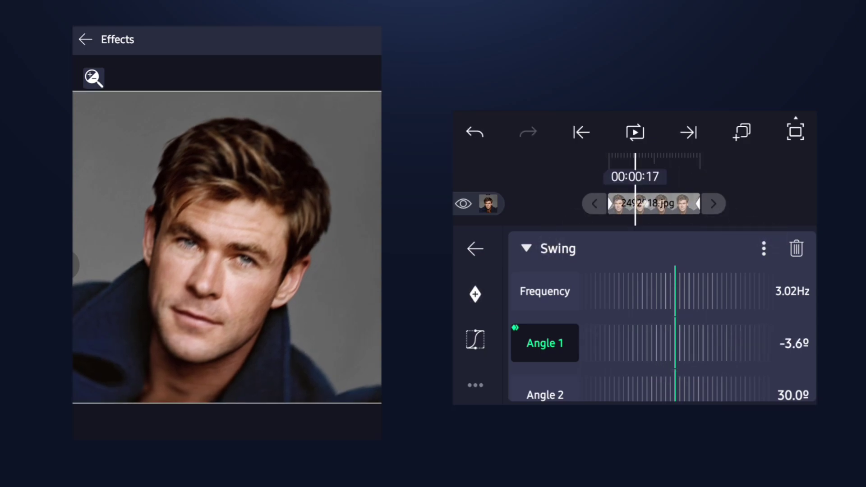
click(475, 339)
- Apply a steep ease-out curve to the Angle 1 keyframes and copy it
click(740, 338)
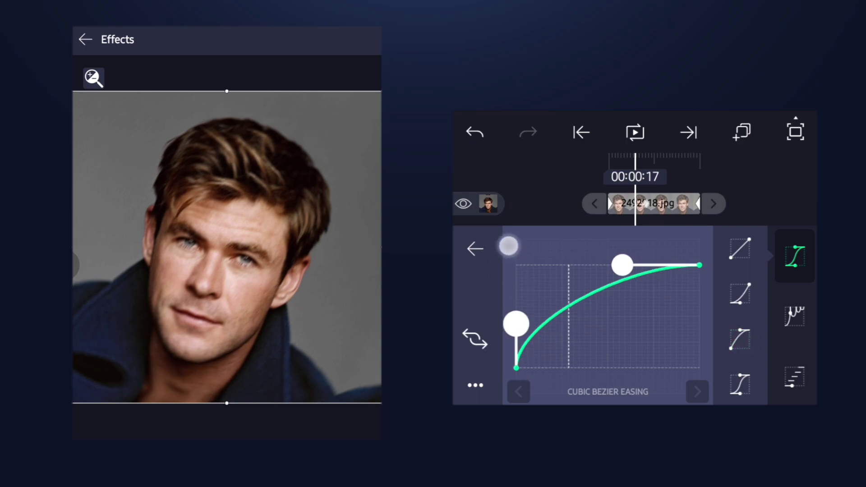
drag(508, 246, 516, 265)
drag(622, 264, 663, 259)
click(474, 387)
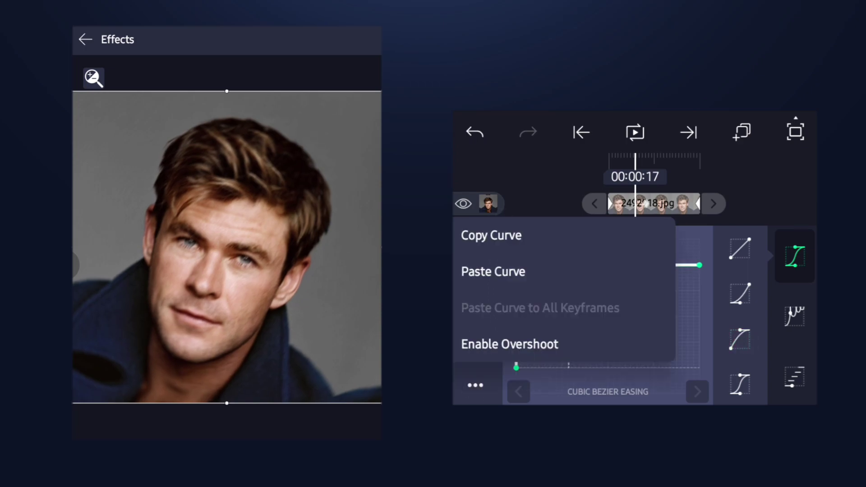
click(491, 235)
click(475, 249)
- Set Swing Angle 2 down to 0.0°
click(534, 316)
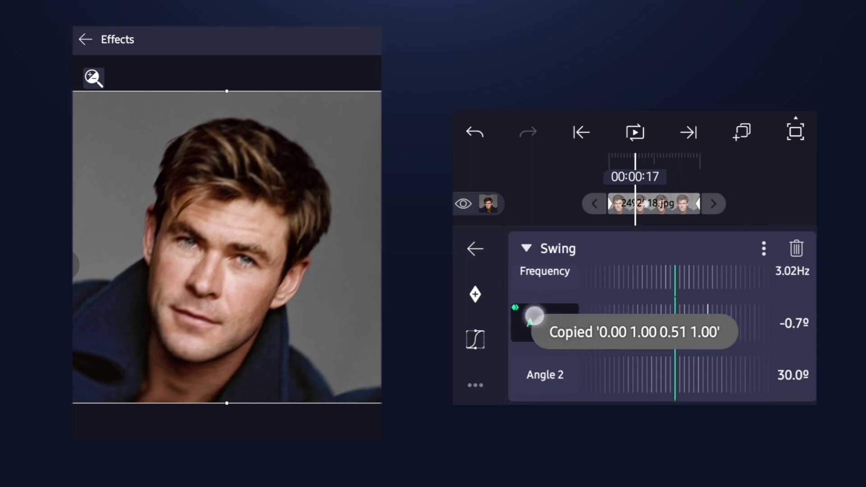
click(539, 357)
drag(691, 369, 728, 382)
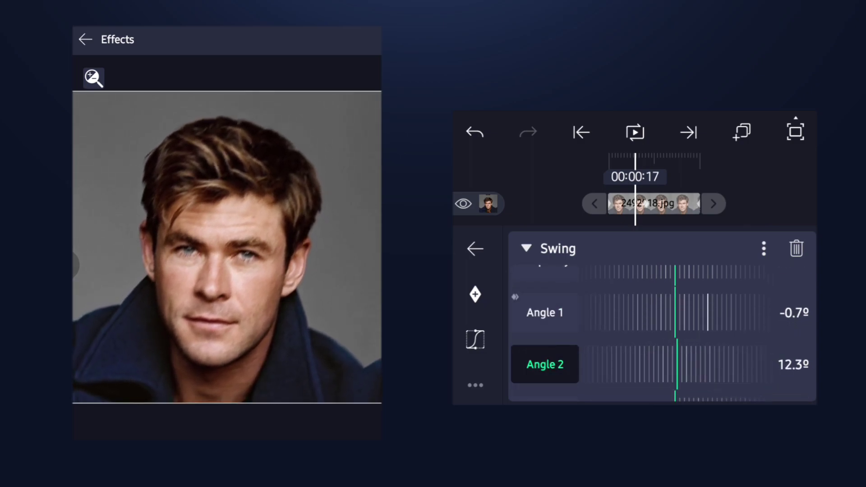
mouse_move(723, 370)
mouse_down()
mouse_move(749, 386)
mouse_move(696, 383)
mouse_move(718, 387)
mouse_up()
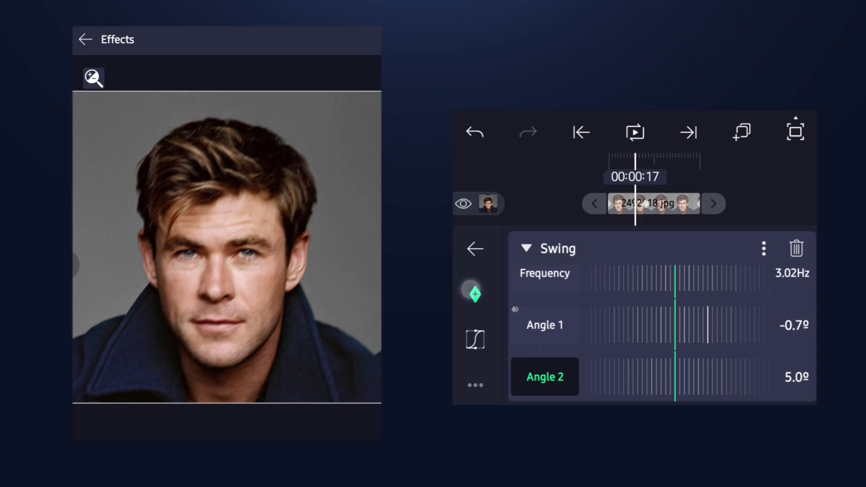
mouse_move(703, 384)
mouse_down()
mouse_move(761, 395)
mouse_move(735, 384)
mouse_up()
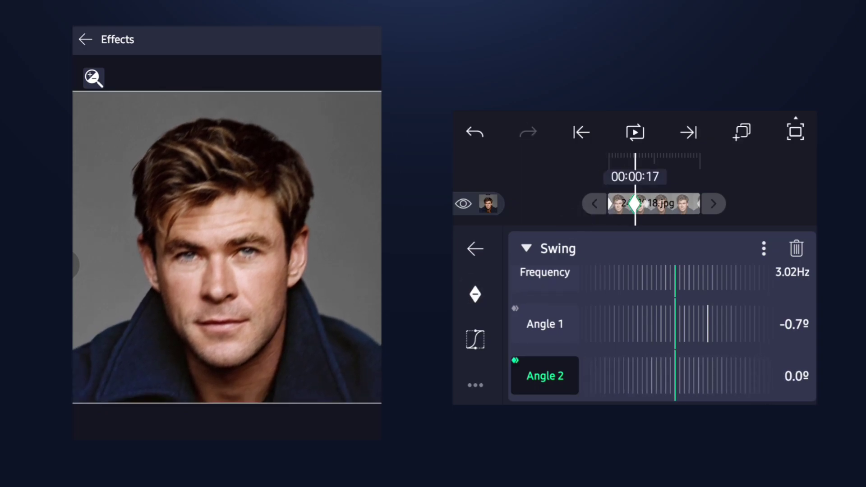
drag(637, 206, 635, 205)
- Paste the copied easing curve onto Angle 2 and preview the clip from the start
click(475, 338)
click(475, 384)
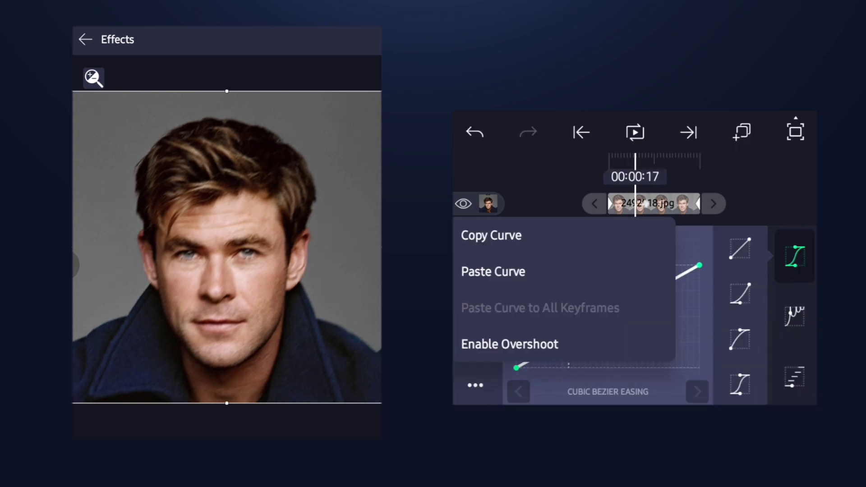
click(493, 270)
click(476, 248)
mouse_move(729, 323)
mouse_down()
mouse_move(638, 304)
mouse_move(756, 312)
mouse_move(701, 304)
mouse_move(727, 291)
mouse_move(711, 288)
mouse_up()
scroll(635, 319, down, 3)
- Add an Exposure / Gamma effect from Color & Light at default values
click(685, 383)
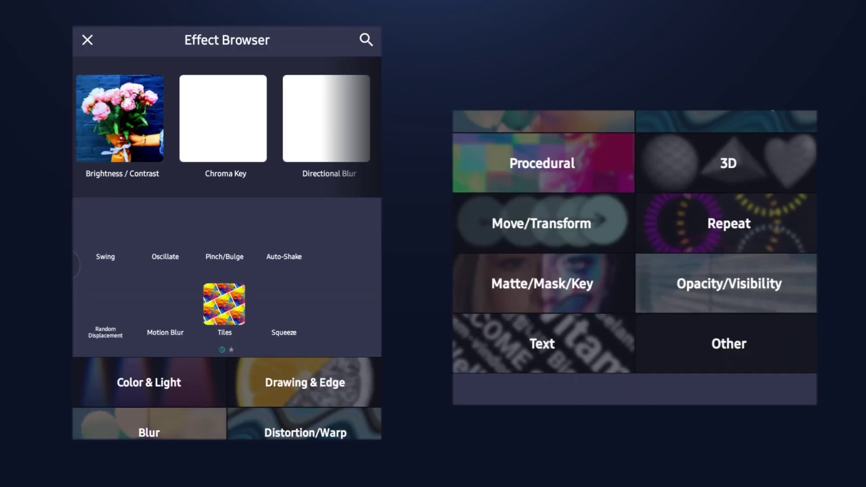
click(149, 383)
click(142, 287)
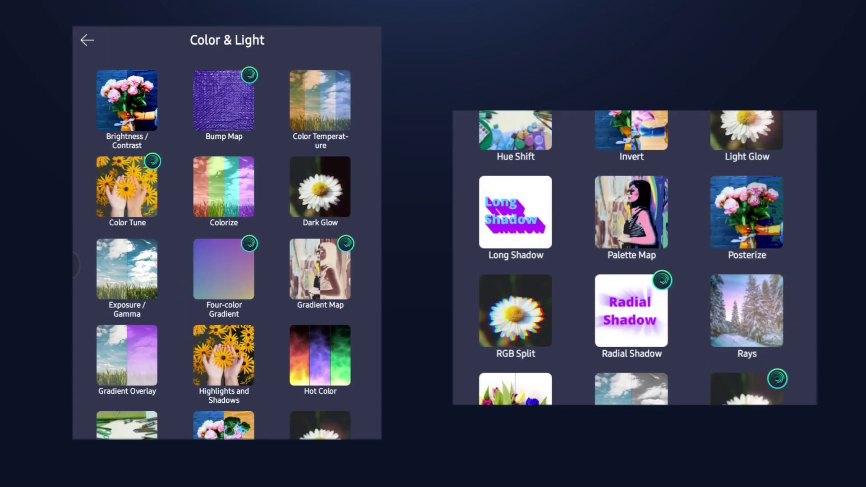
click(679, 326)
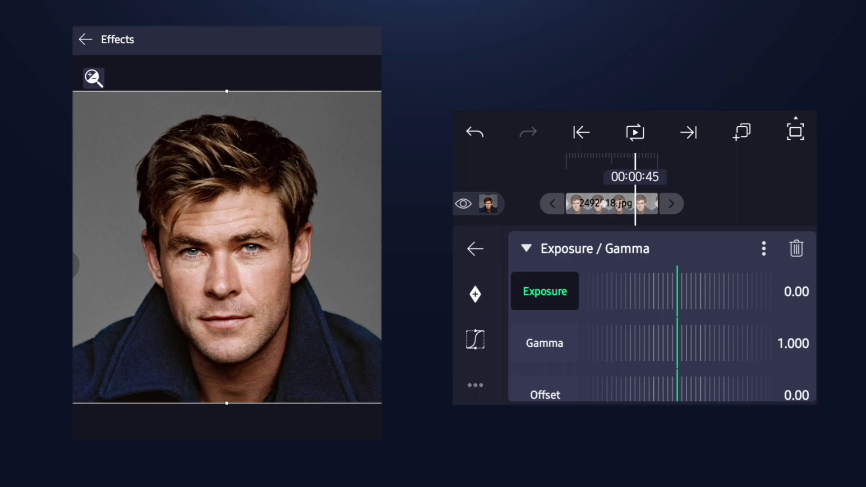
- Keyframe Exposure rising to 0.78 early in the clip, then return to the timeline
click(473, 298)
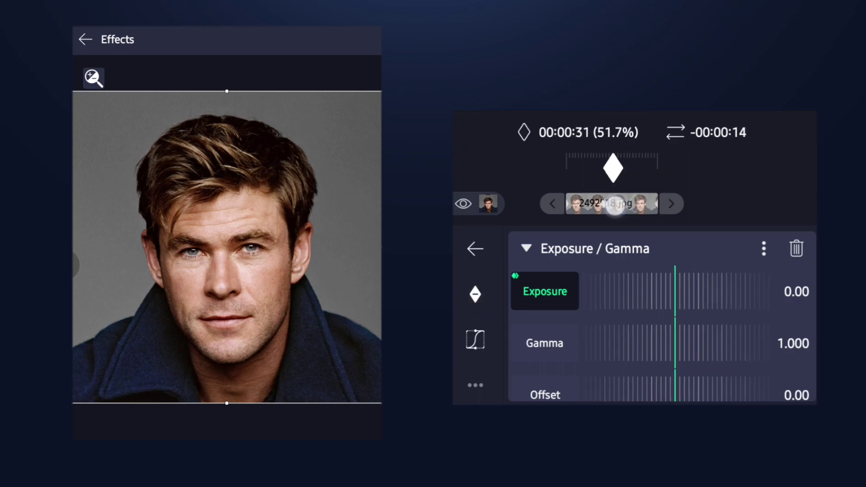
drag(764, 200, 772, 201)
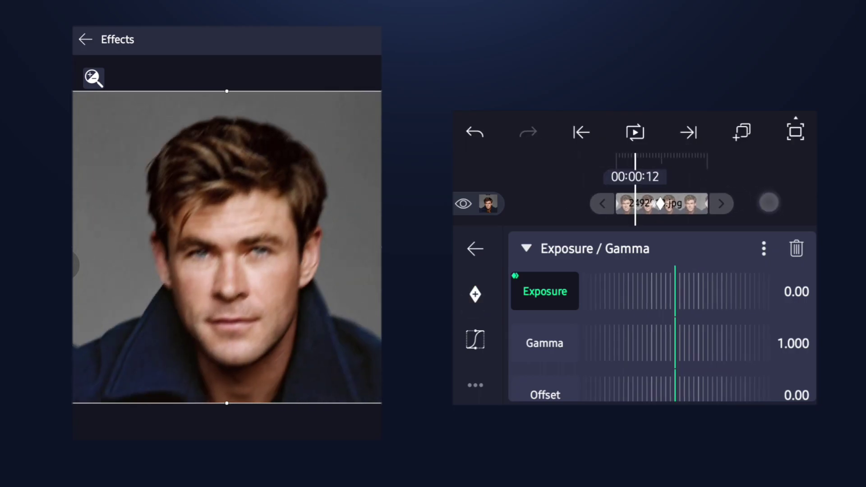
drag(615, 314, 679, 292)
mouse_move(754, 305)
mouse_down()
mouse_move(681, 294)
mouse_move(753, 296)
mouse_move(702, 282)
mouse_move(768, 293)
mouse_move(692, 277)
mouse_move(776, 288)
mouse_move(711, 279)
mouse_up()
click(476, 248)
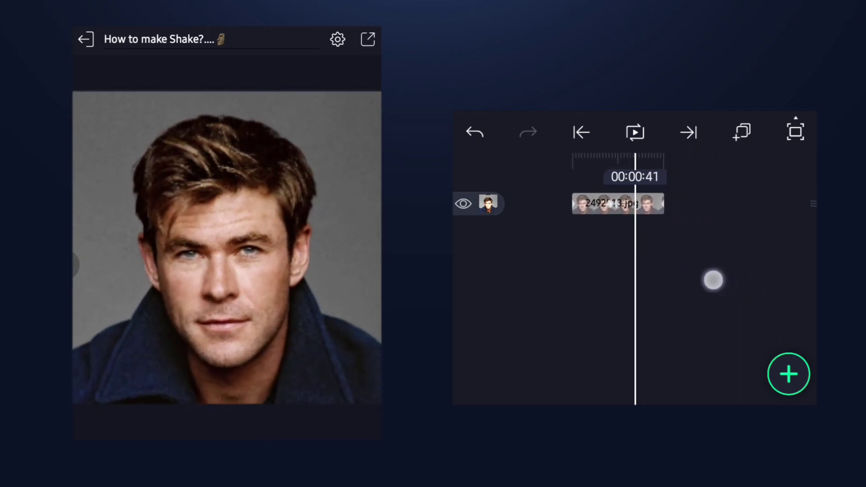